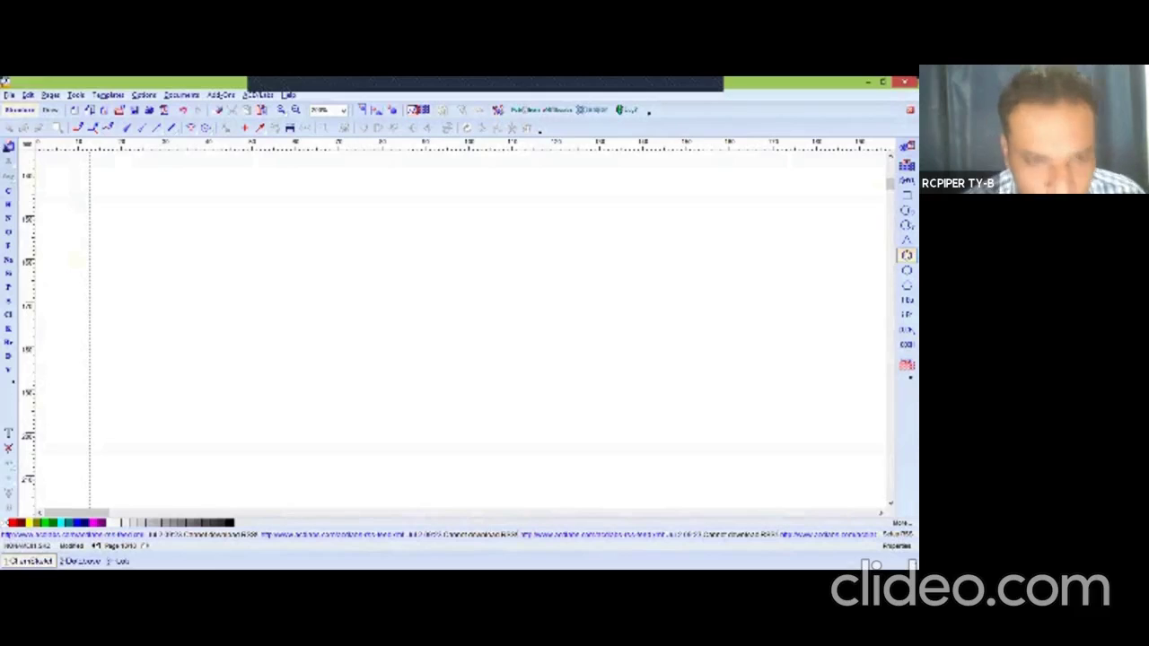
Place a benzene ring on the blank page and attach a COOH group to its lower-right carbon.
left_click(256, 325)
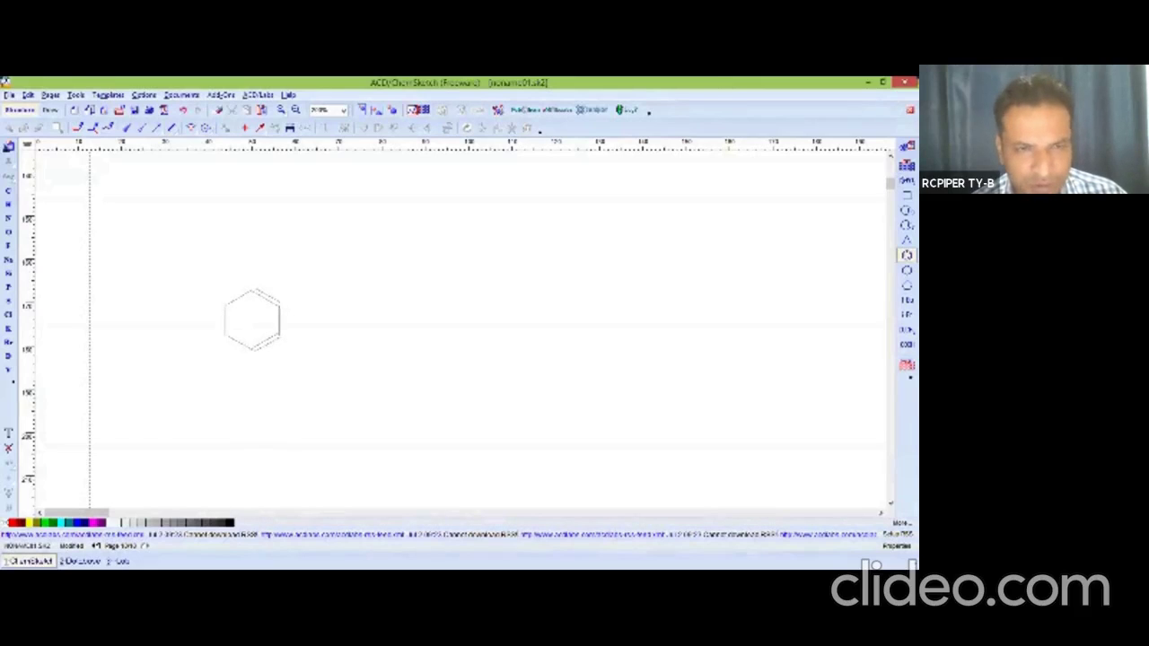
left_click(250, 319)
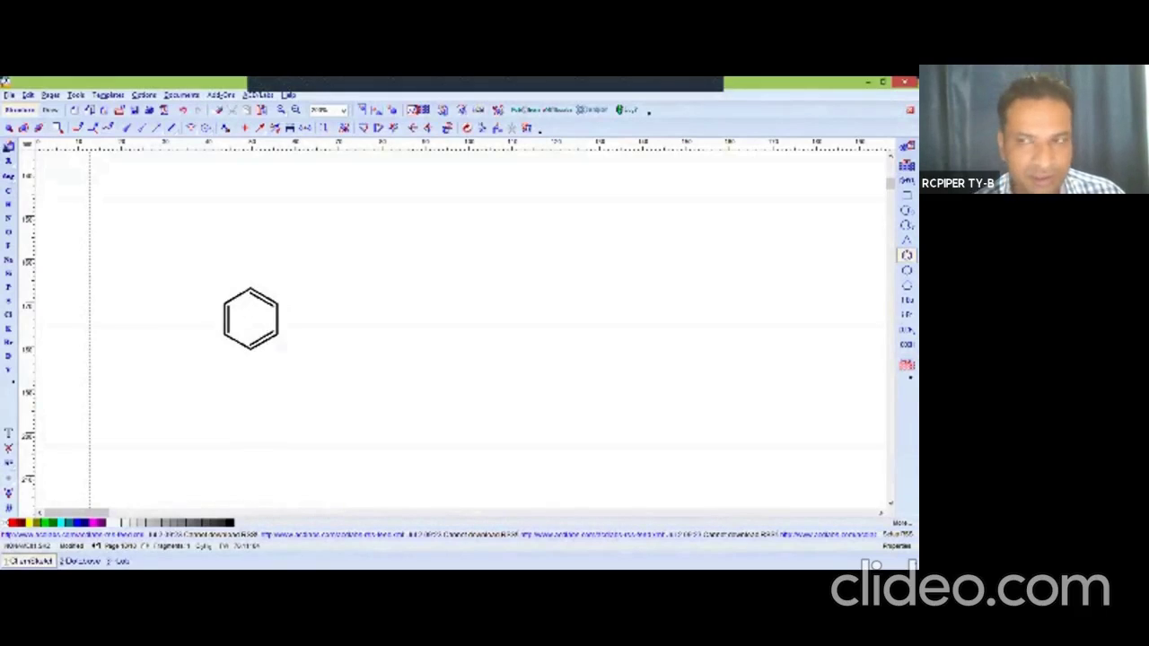
left_click(8, 190)
left_click(279, 334)
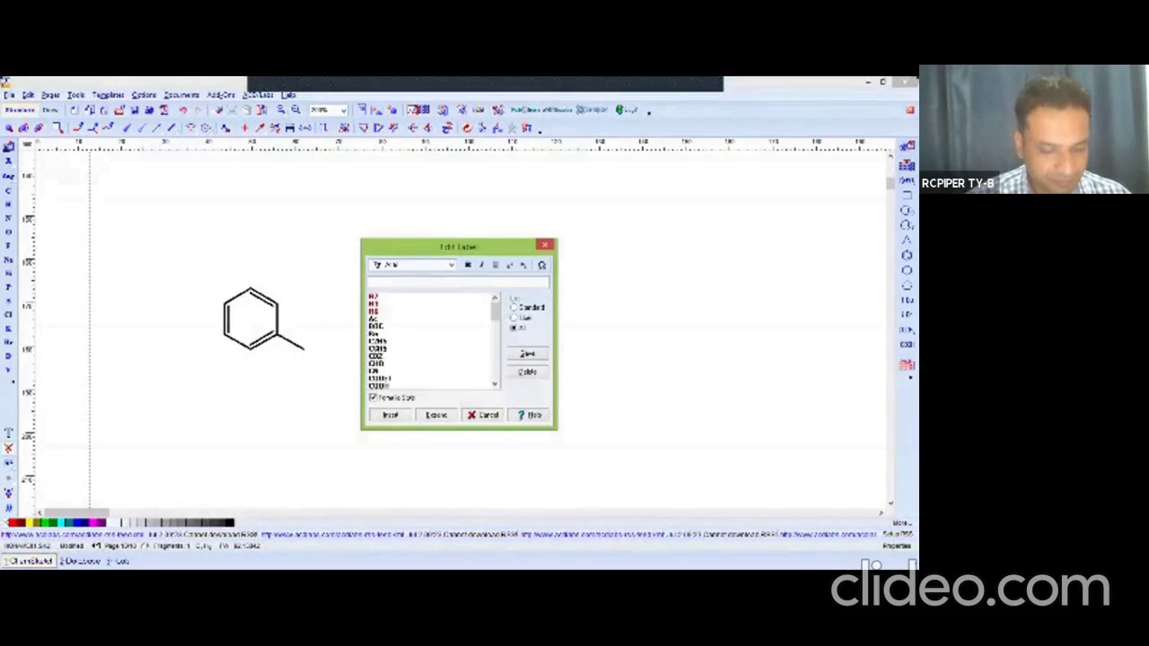
type("COOH")
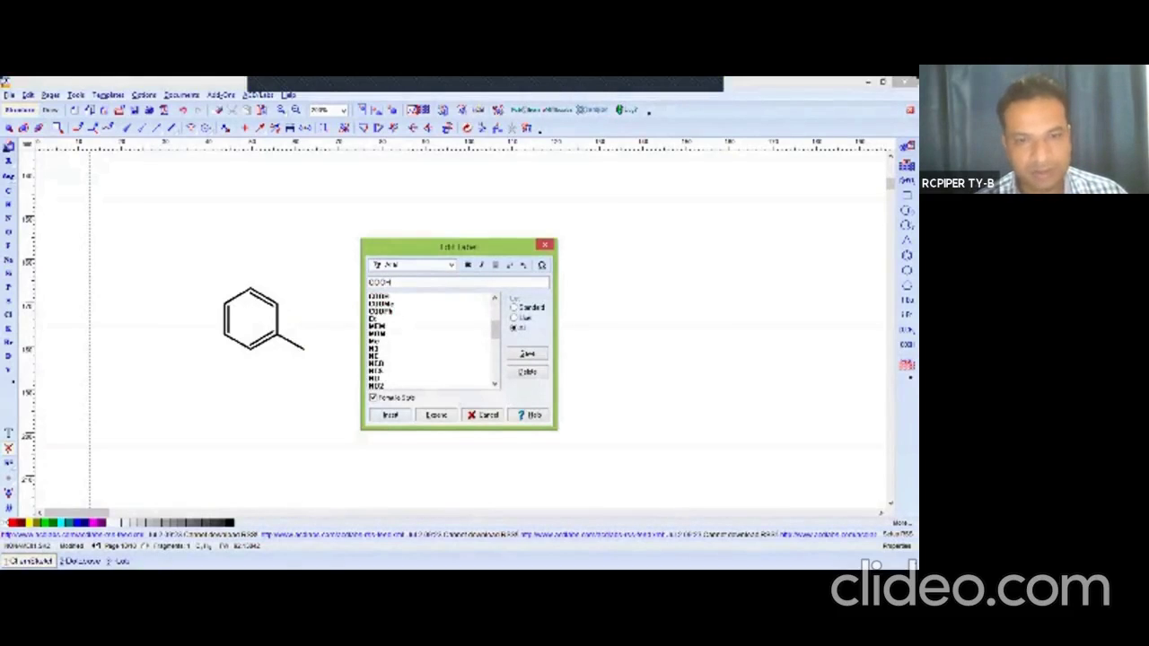
key("Tab")
key("Return")
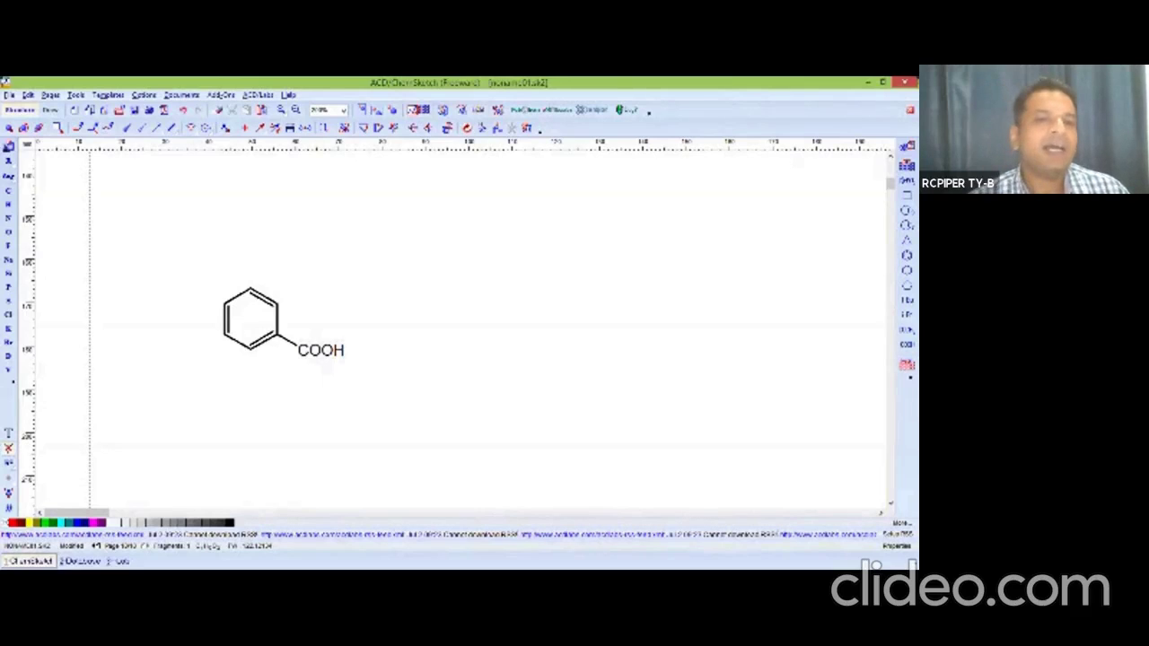
left_click(343, 350)
key("Return")
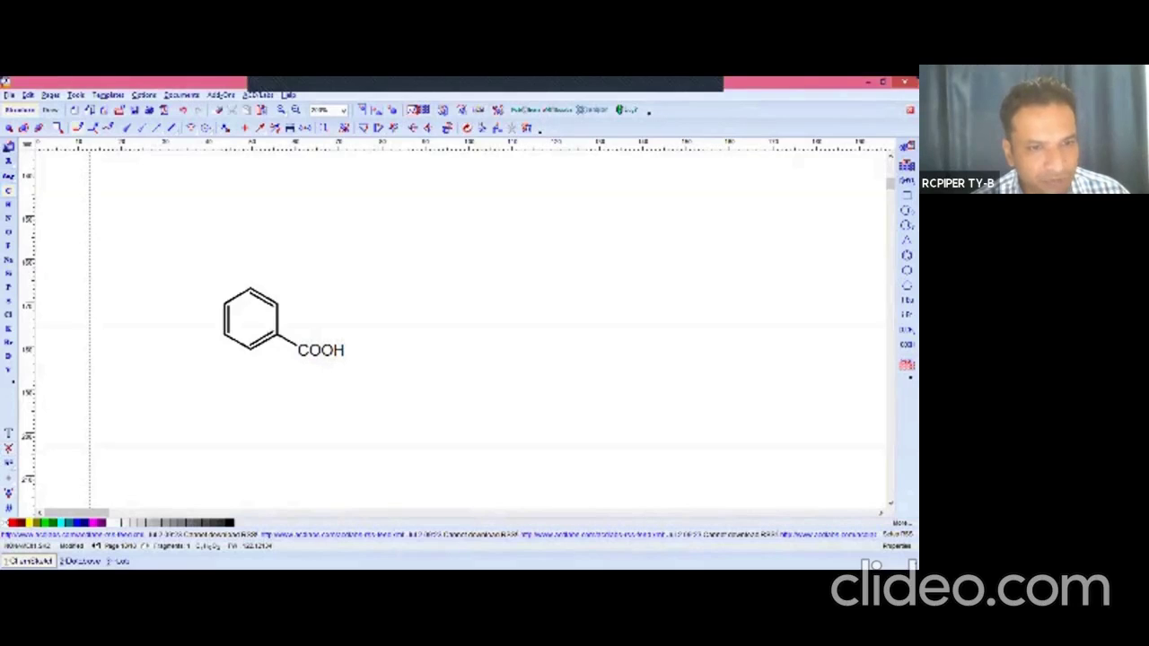
Attach a substituent to the ring's lower-left carbon and label it SO2NH2, with both 2s as subscripts.
left_click(223, 335)
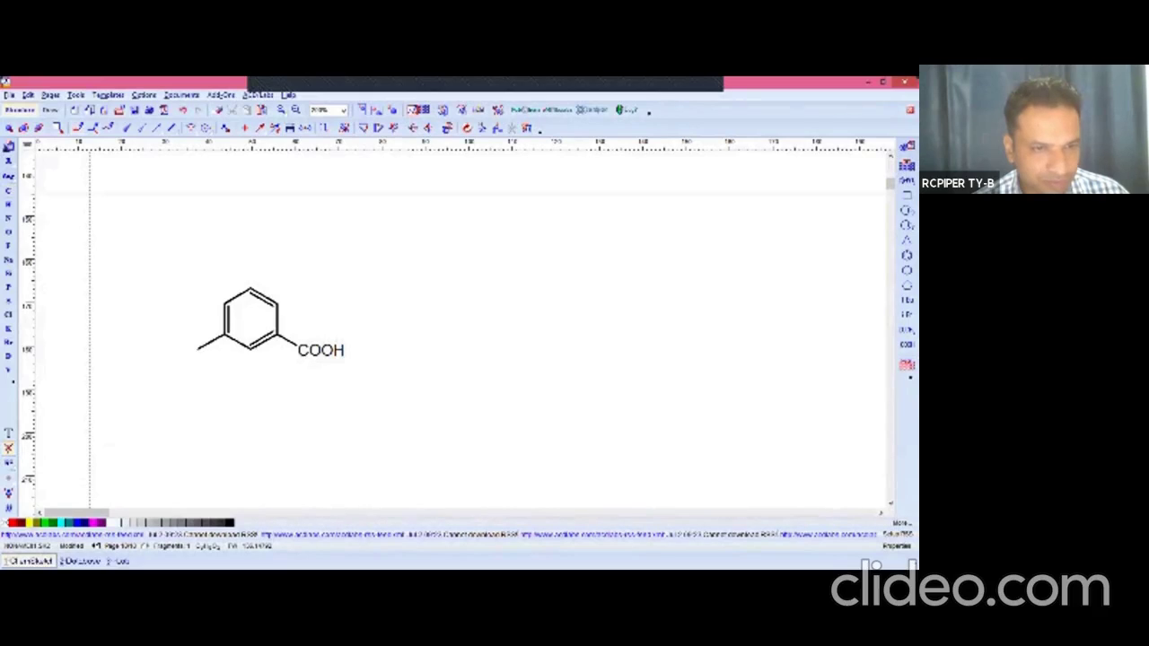
left_click(199, 350)
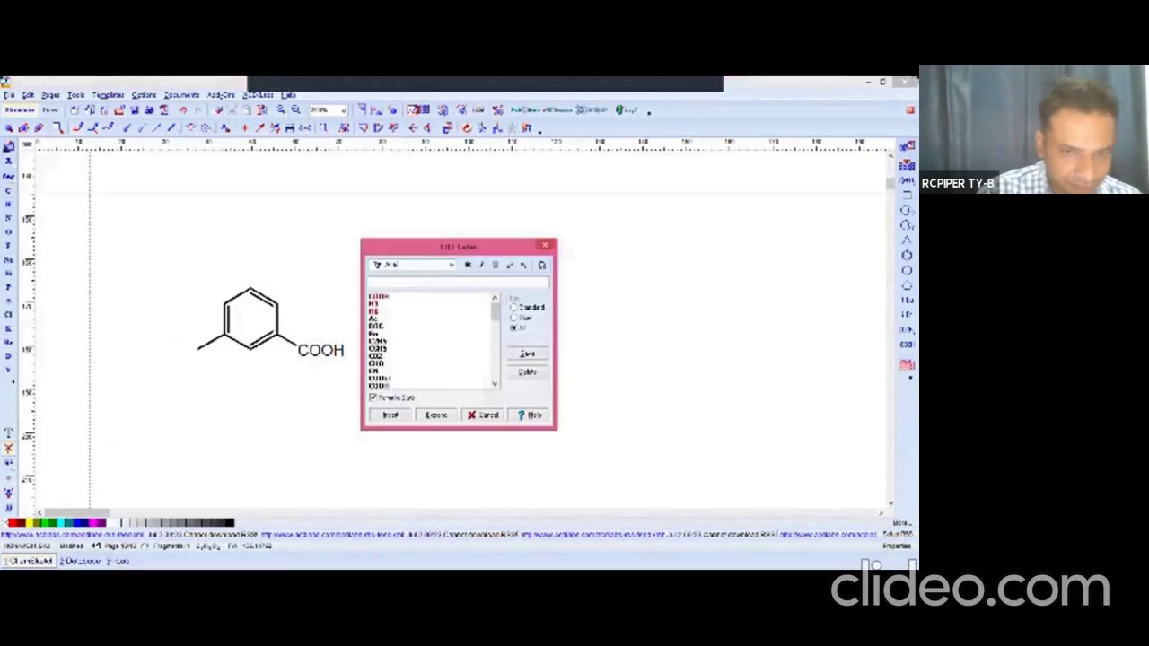
type("SO")
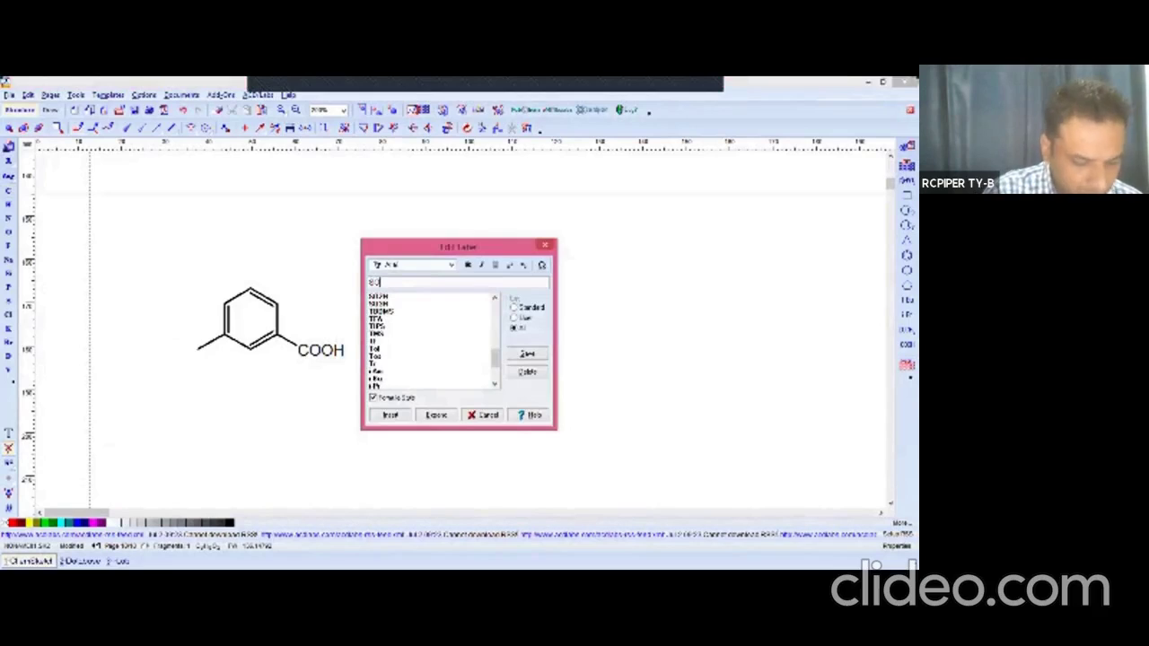
type("2")
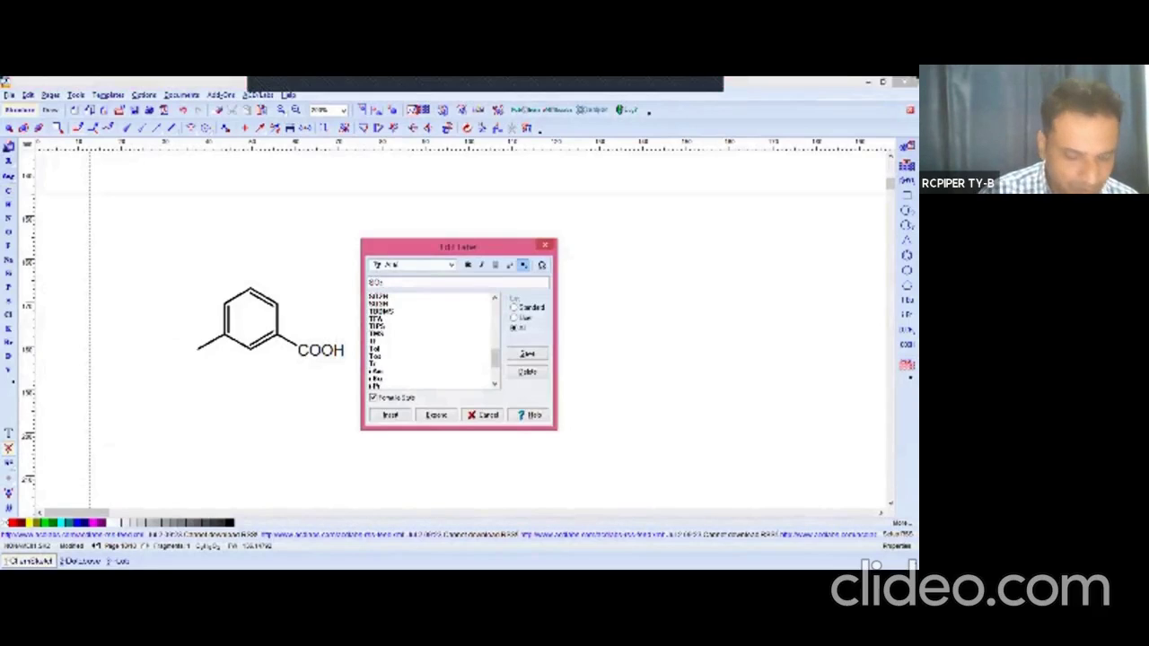
type("NH")
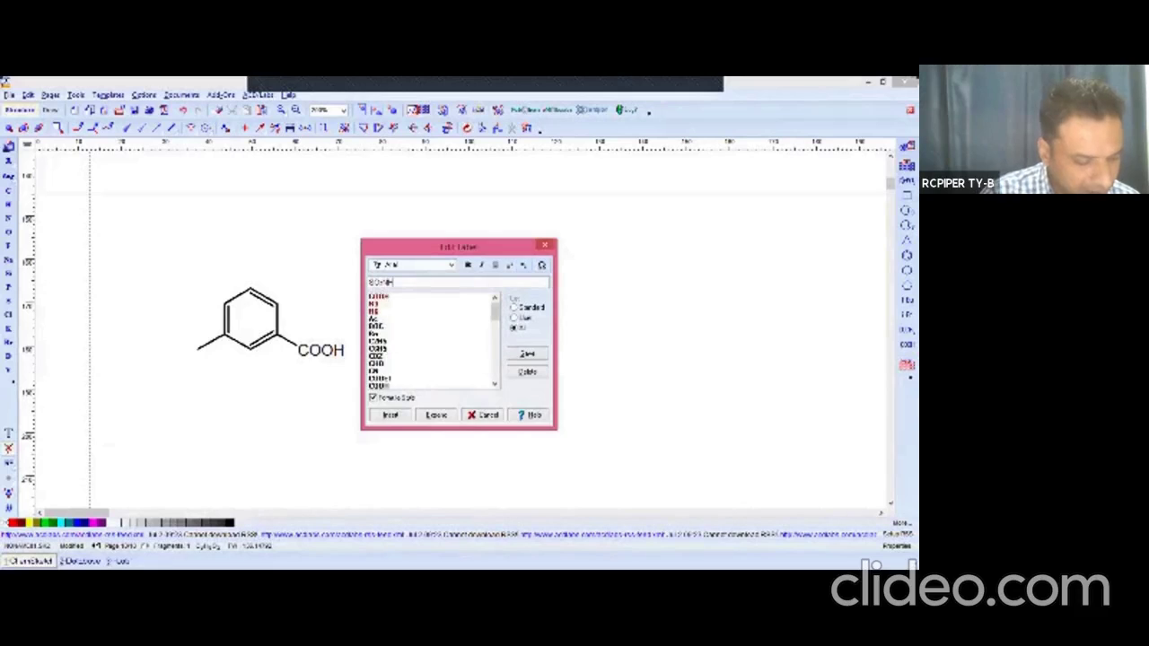
type("2")
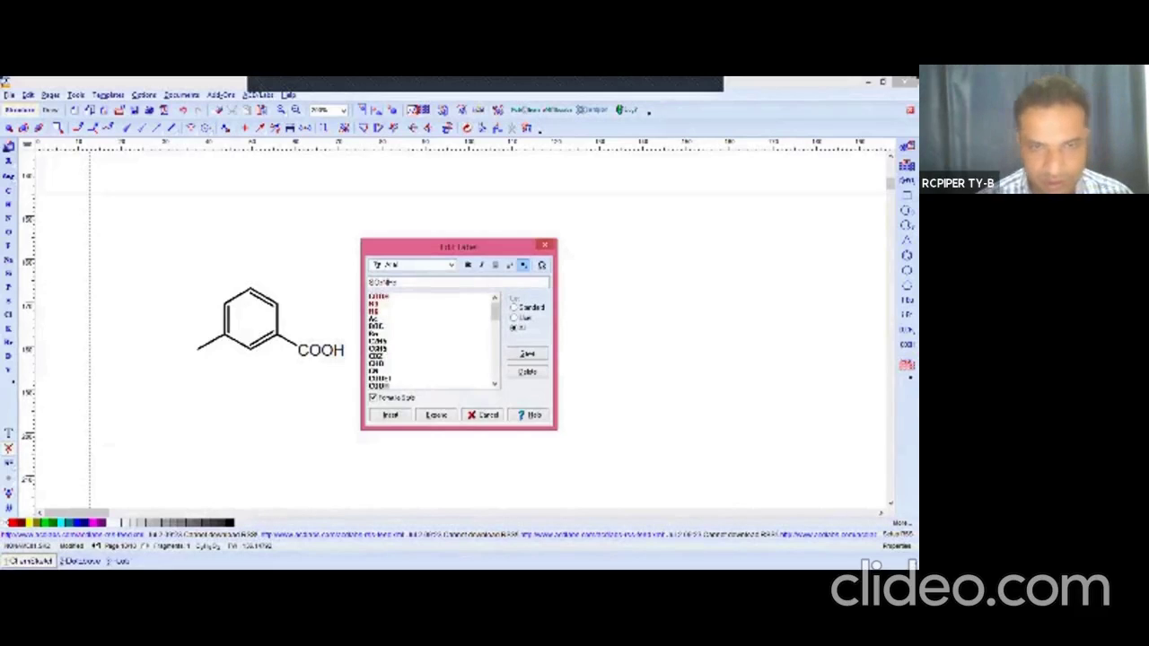
left_click(390, 414)
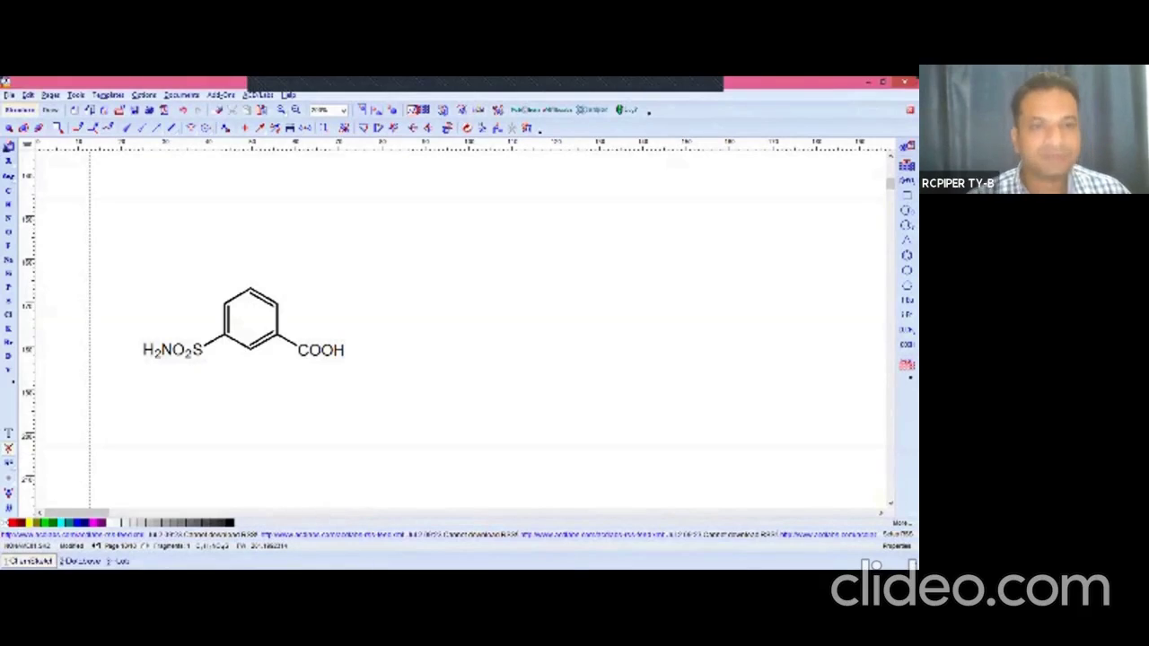
Add the text caption "Furosemide" below the structure.
left_click(277, 304)
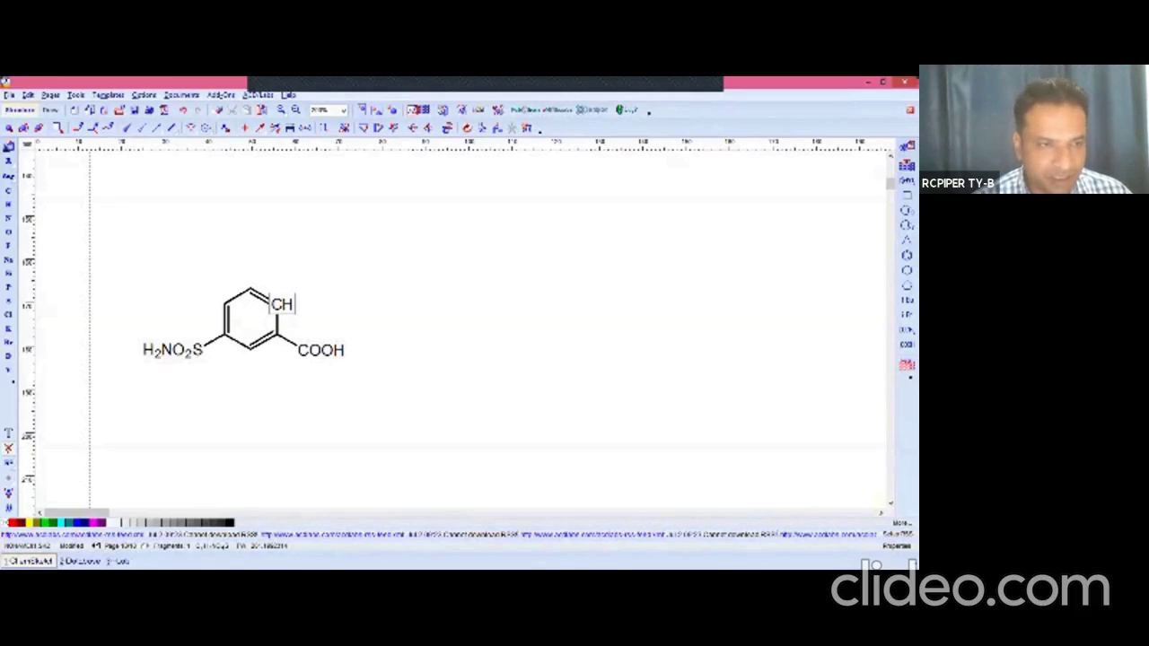
left_click(8, 433)
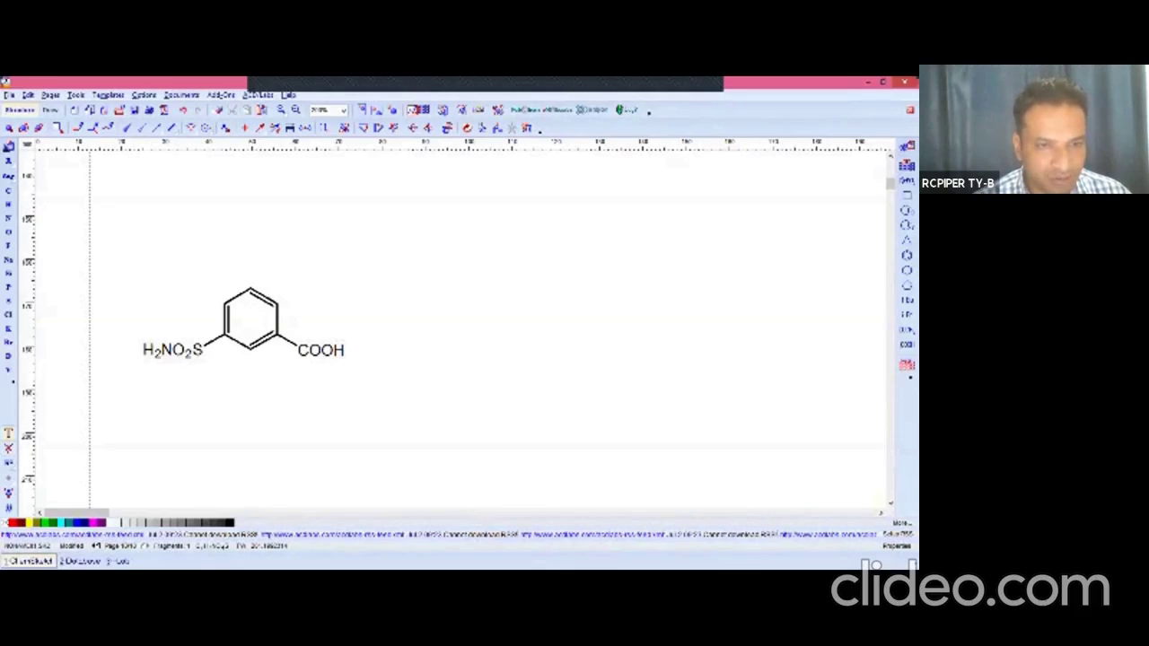
left_click(224, 401)
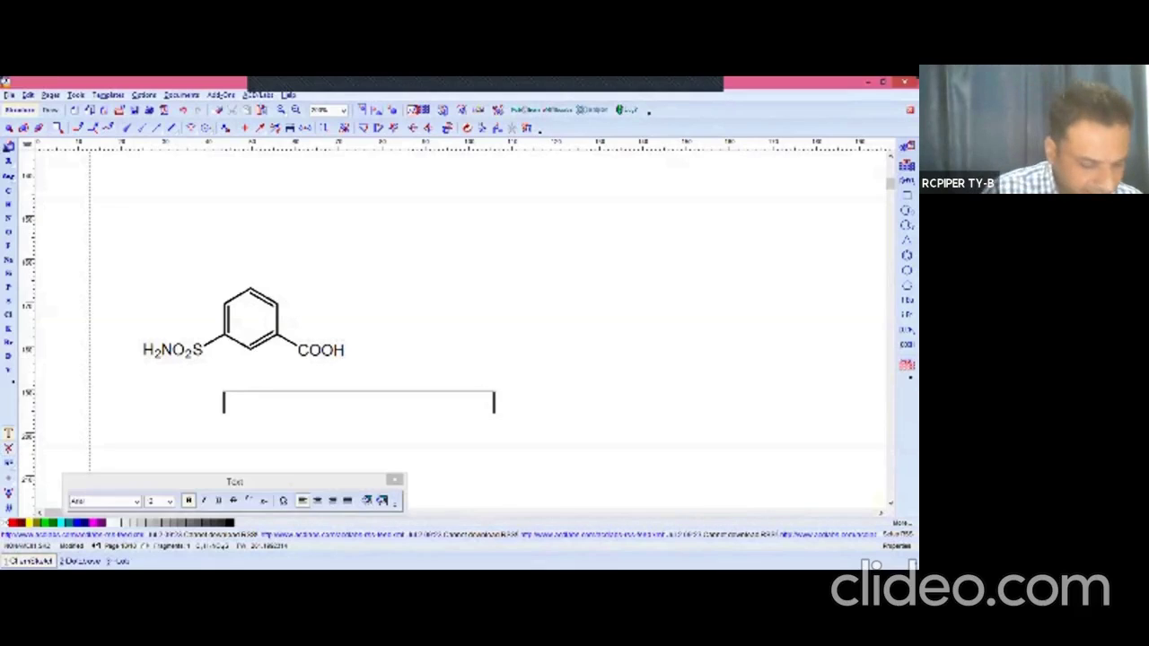
type("Furo")
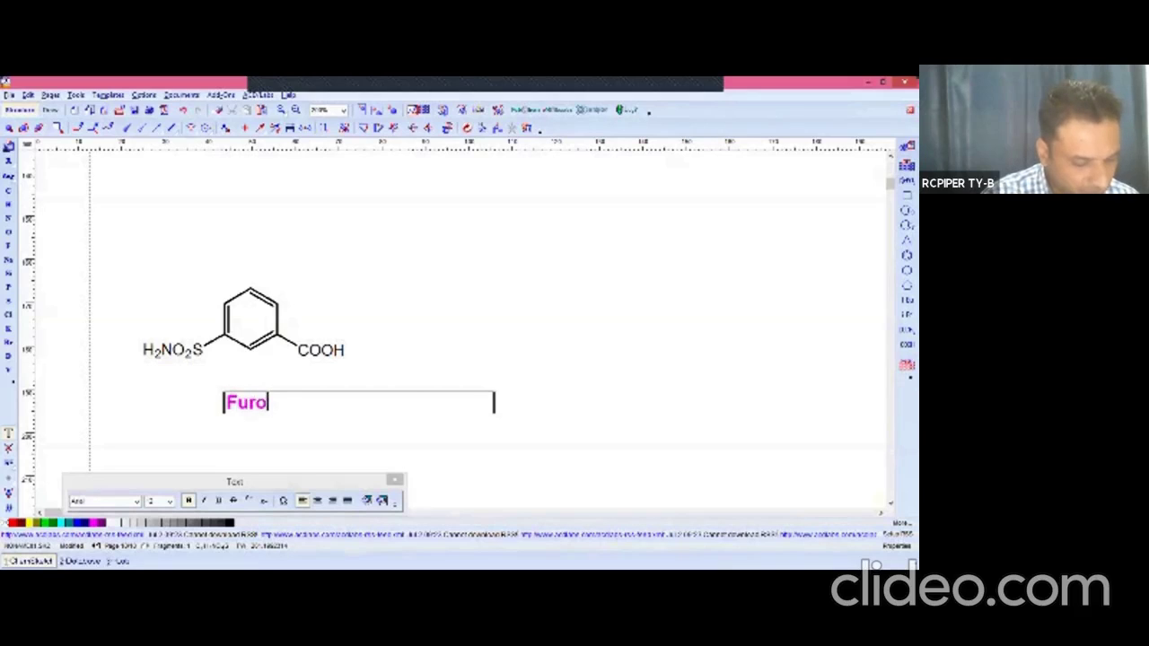
type("semide")
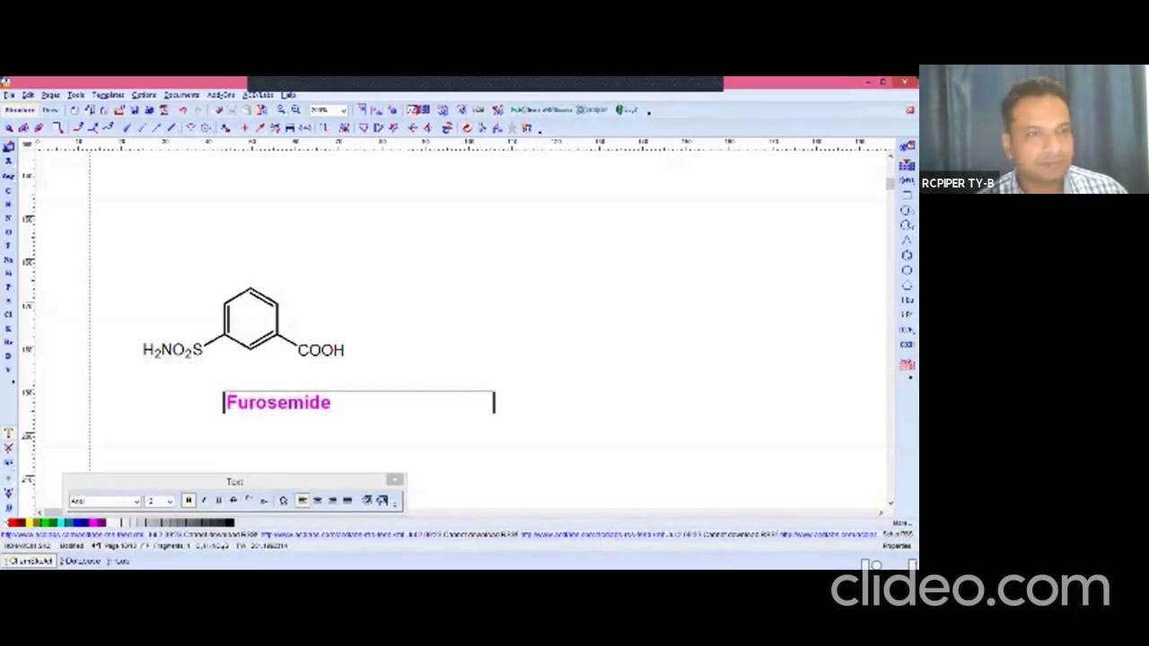
key("Escape")
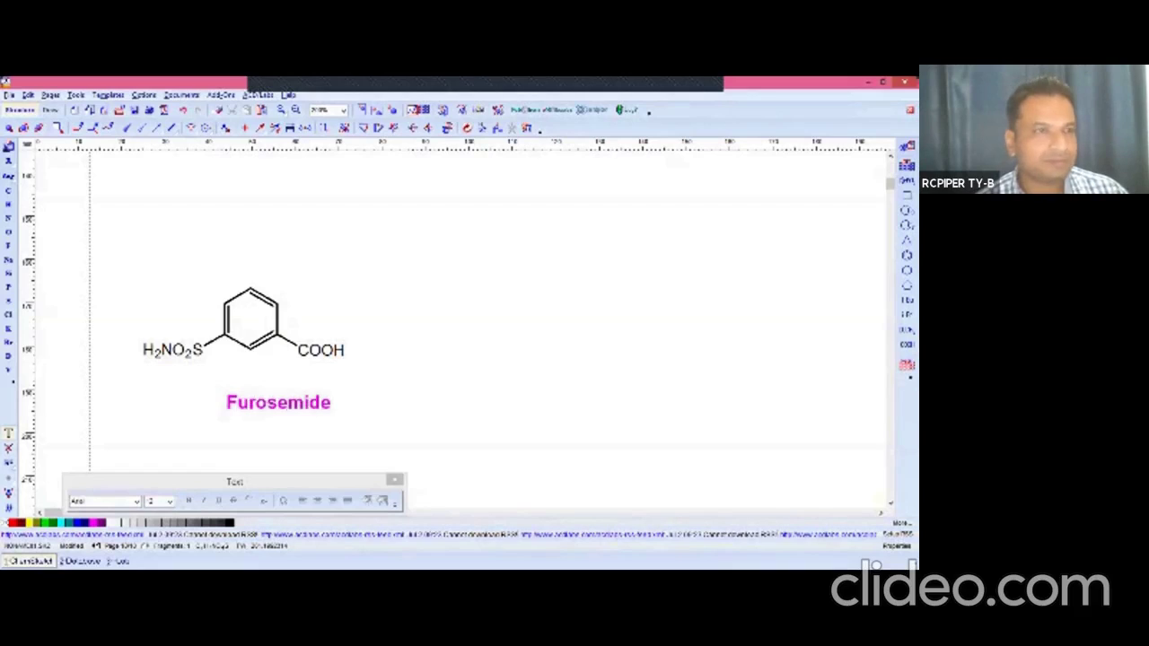
Nudge the Furosemide caption left and slightly up so it sits centred just beneath the benzene ring.
key("space")
left_click(278, 403)
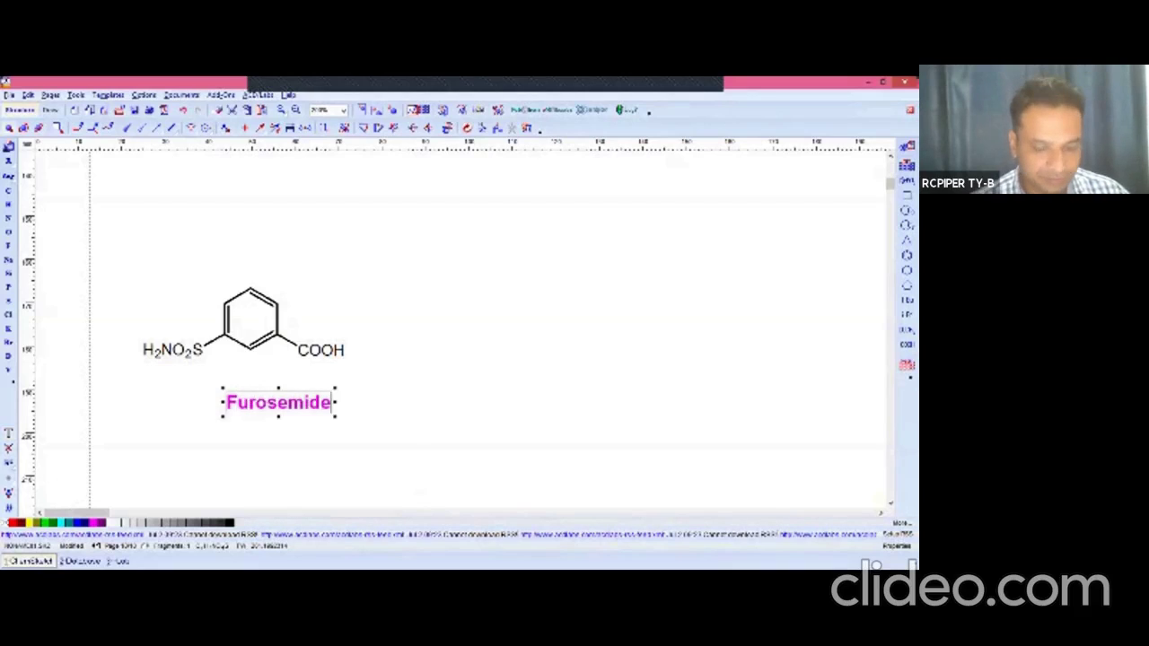
key("Left")
key("Left")
key("Left")
key("Left")
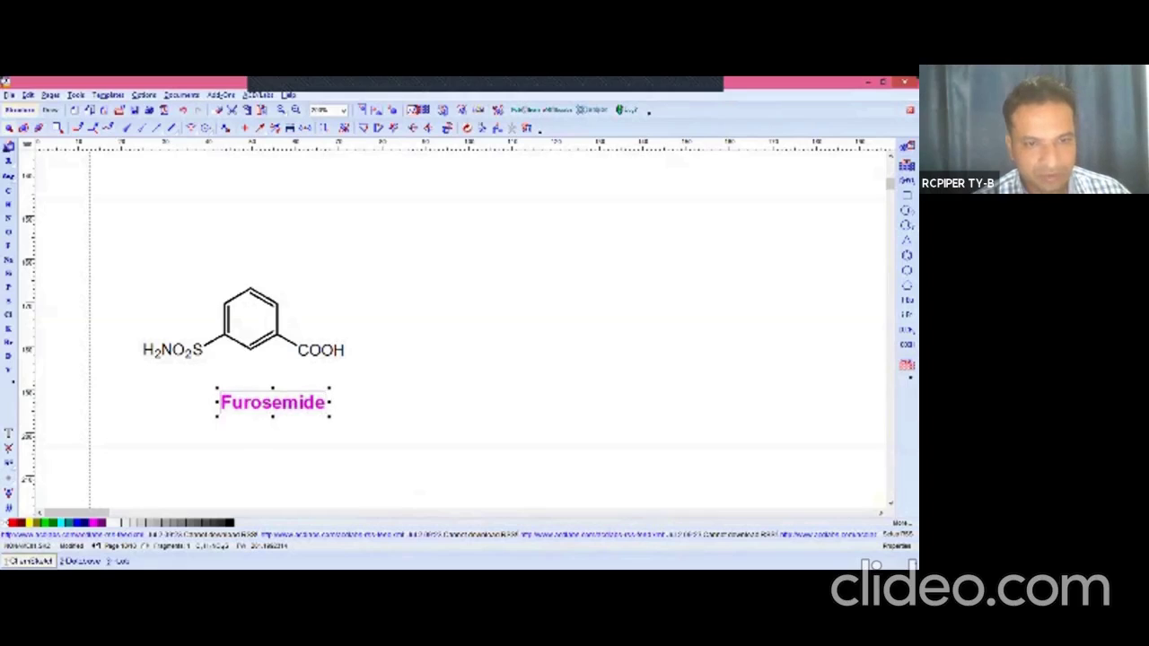
key("Left")
key("Left")
key("Left")
key("Left")
key("Left")
key("Right")
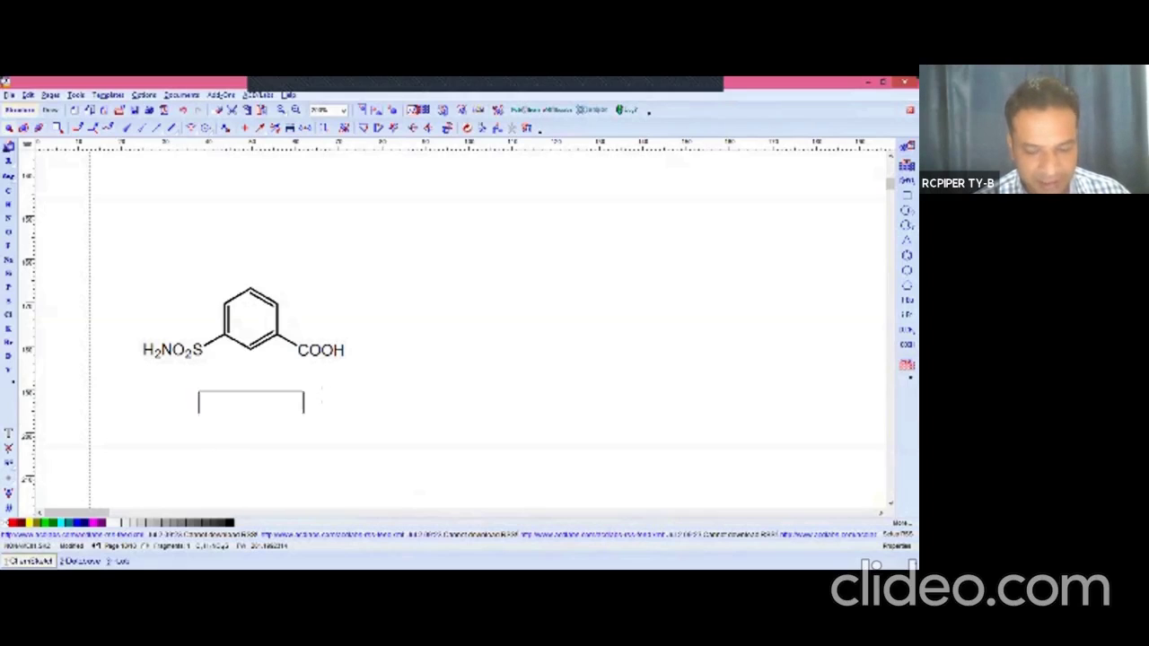
key("Up")
key("Up")
key("Up")
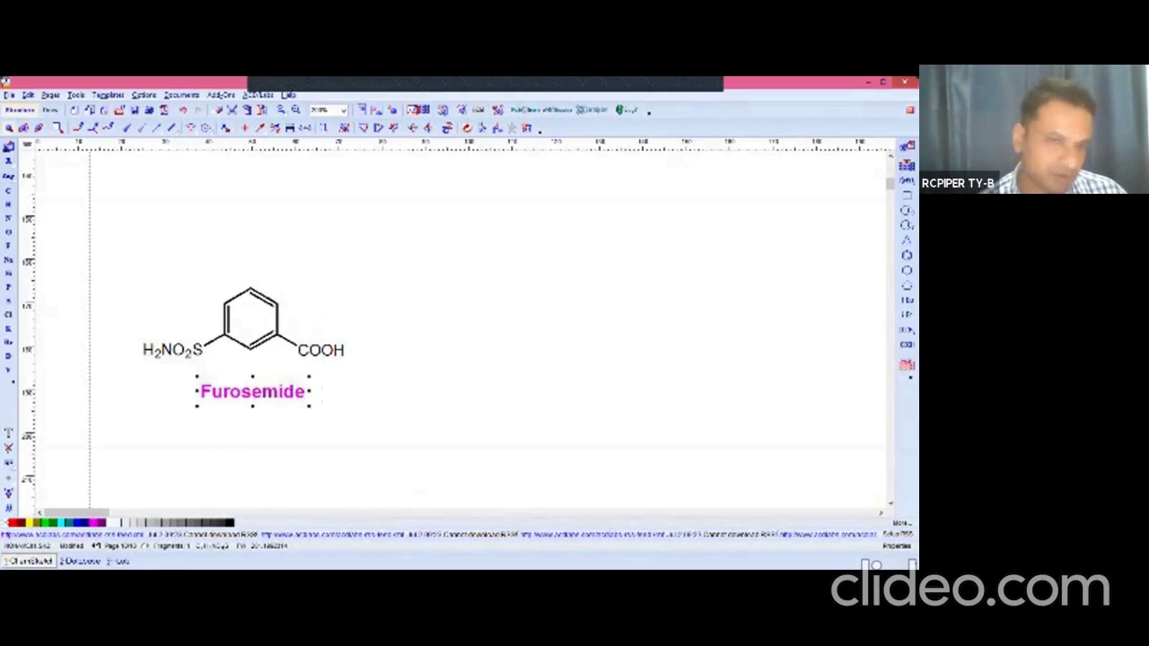
key("Escape")
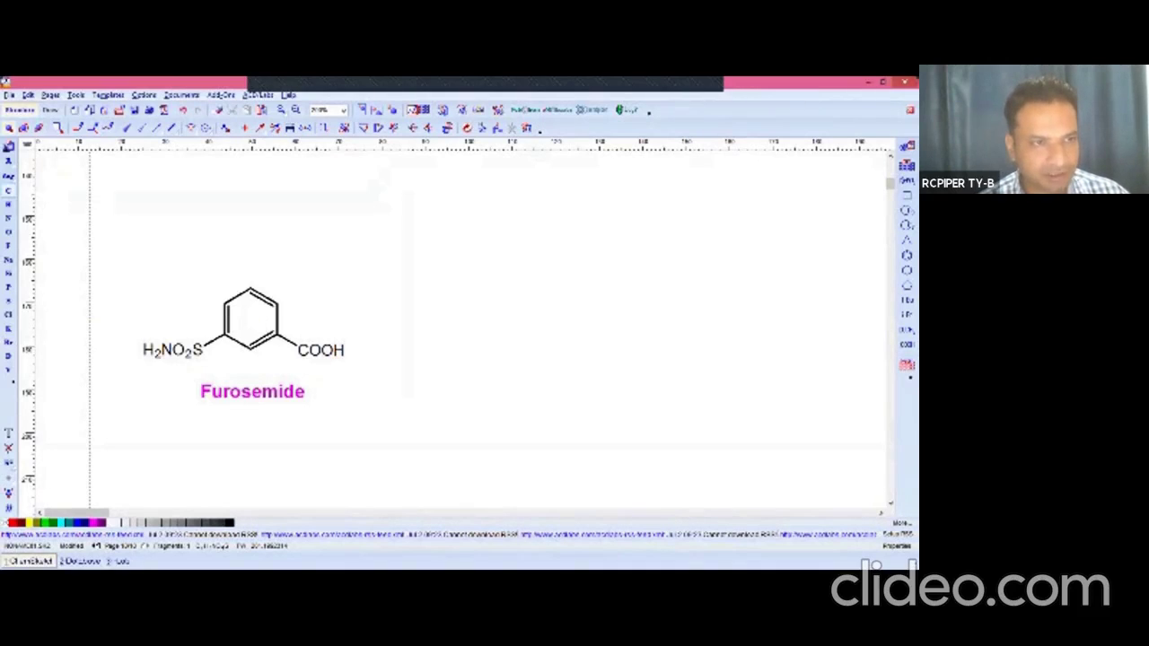
Attach an unbranched three-atom chain to the ring's upper-right carbon, erasing the stray branch, and change its first atom to nitrogen.
left_click(277, 304)
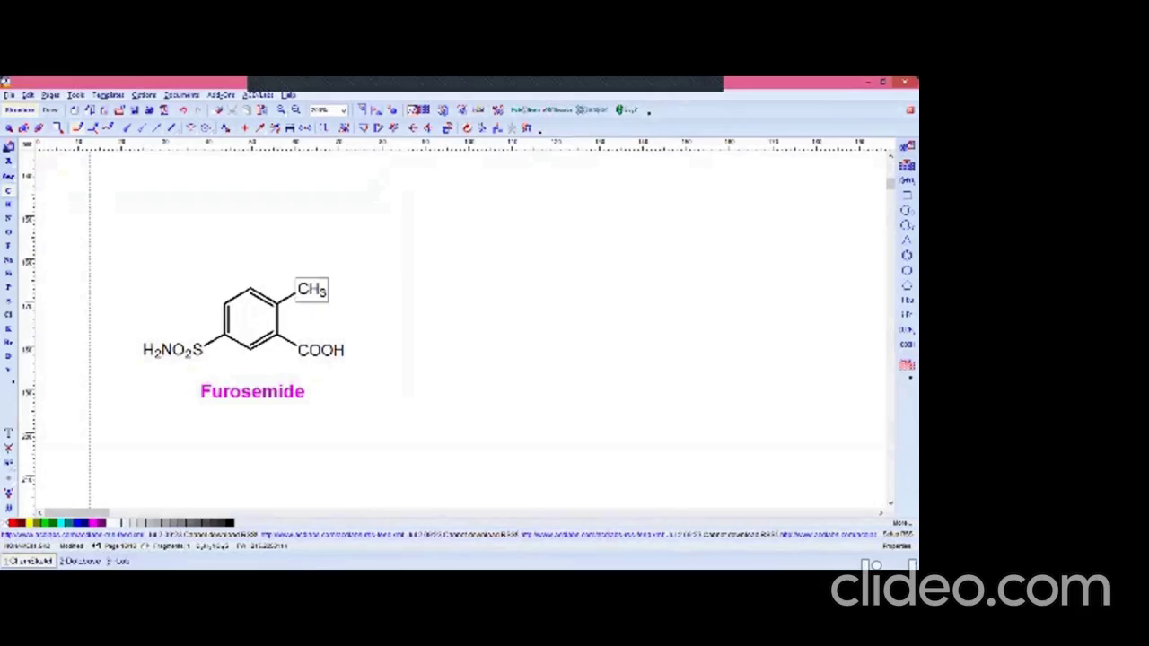
left_click(312, 289)
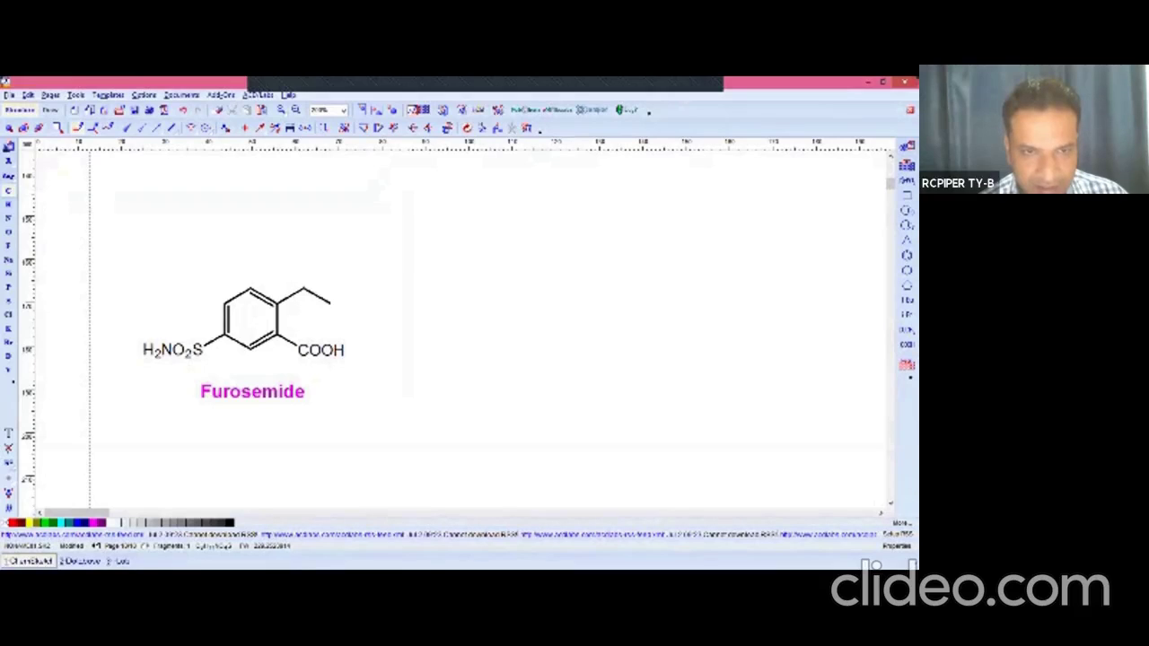
left_click(330, 303)
left_click(330, 305)
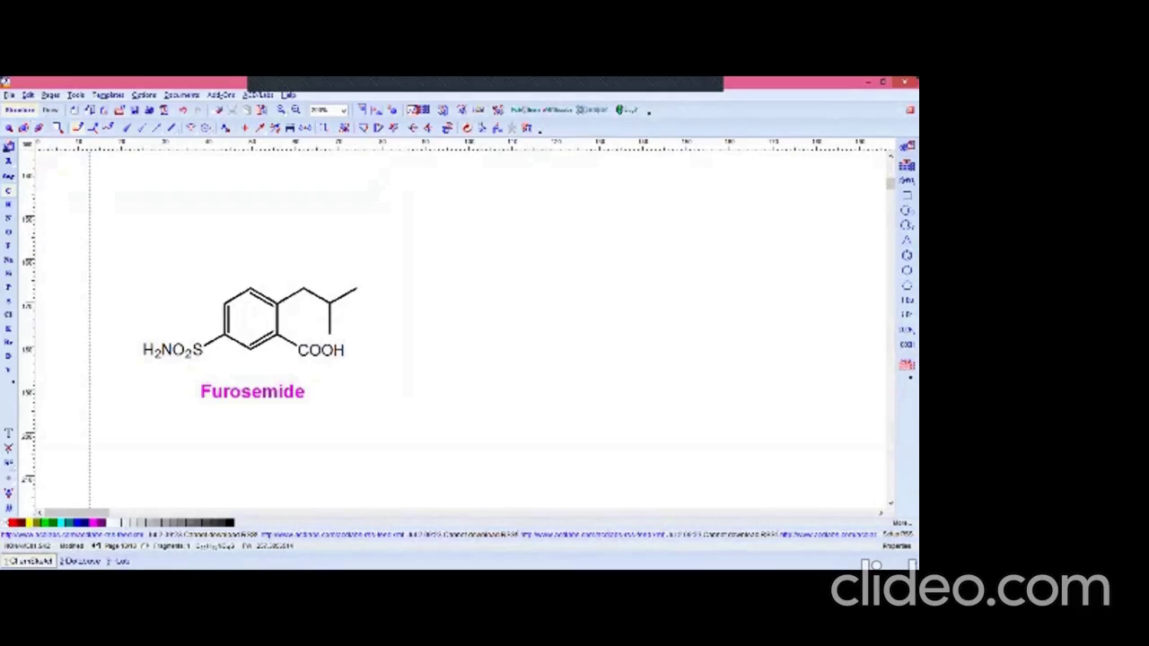
left_click(218, 109)
left_click(330, 330)
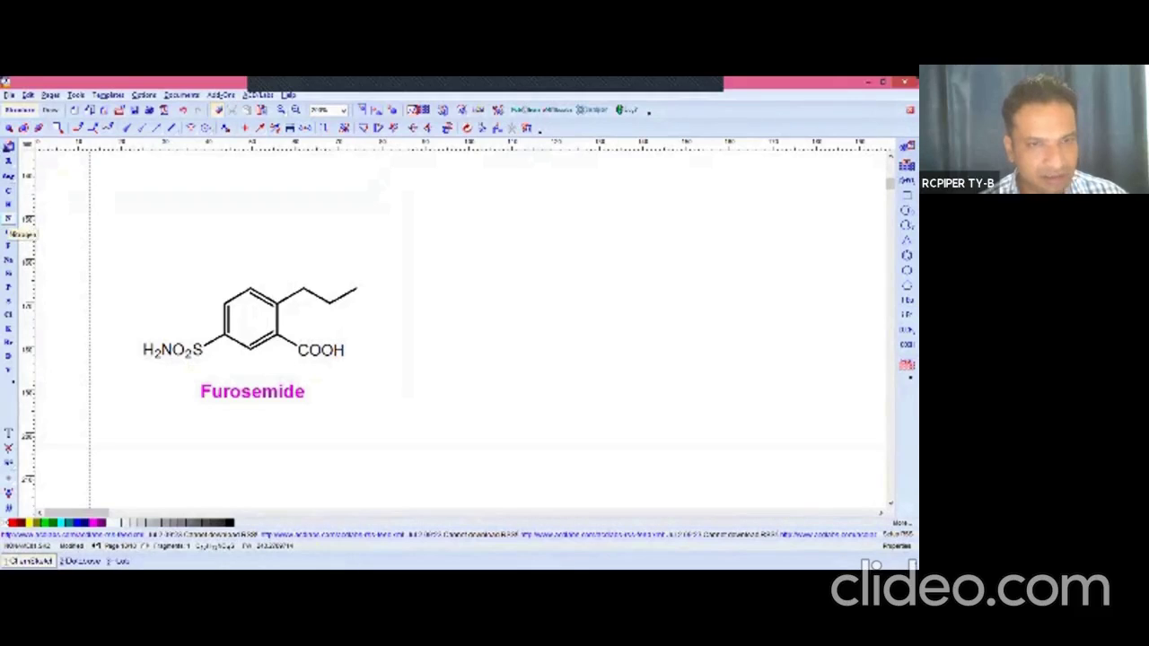
left_click(305, 289)
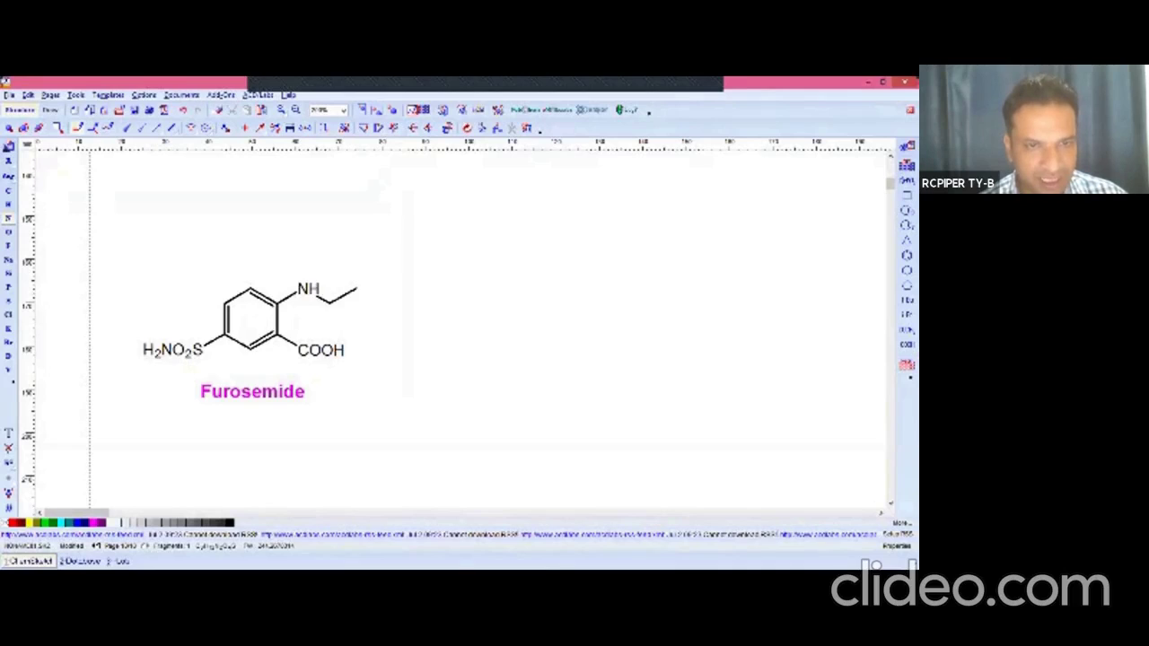
Attach a five-membered ring at the chain's end and turn it into furan with one oxygen and two double bonds.
left_click(907, 285)
left_click(356, 288)
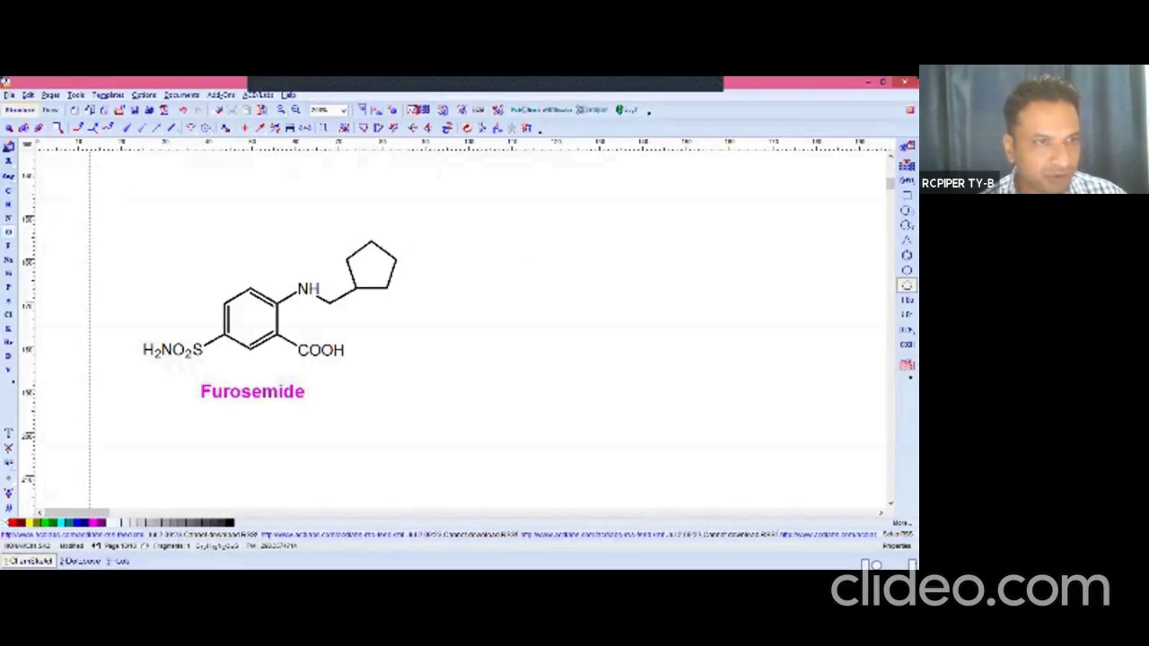
left_click(385, 289)
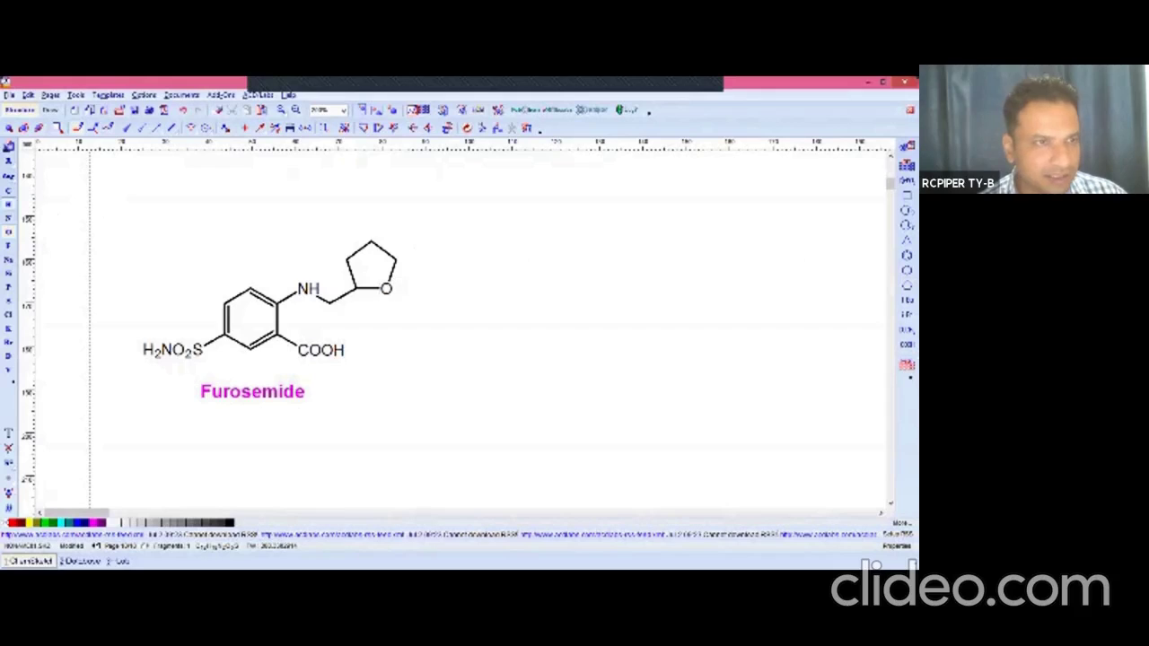
left_click(351, 274)
left_click(384, 250)
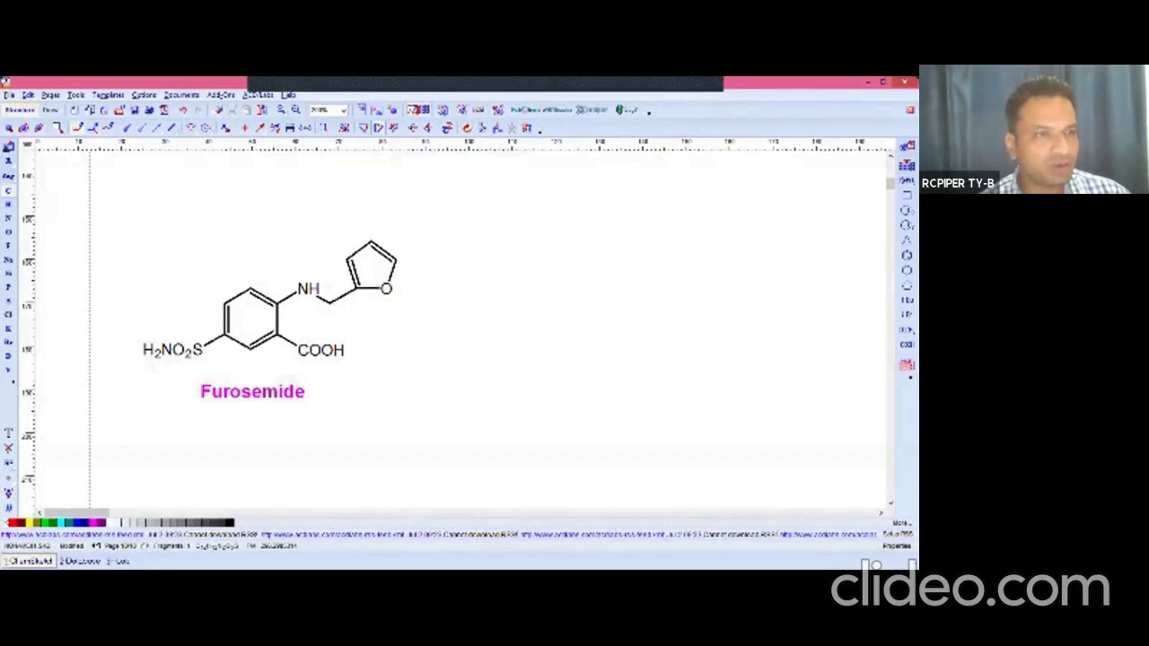
Attach a chlorine atom to the benzene ring's upper-left carbon, next to the sulfonamide-bearing carbon.
left_click(222, 302)
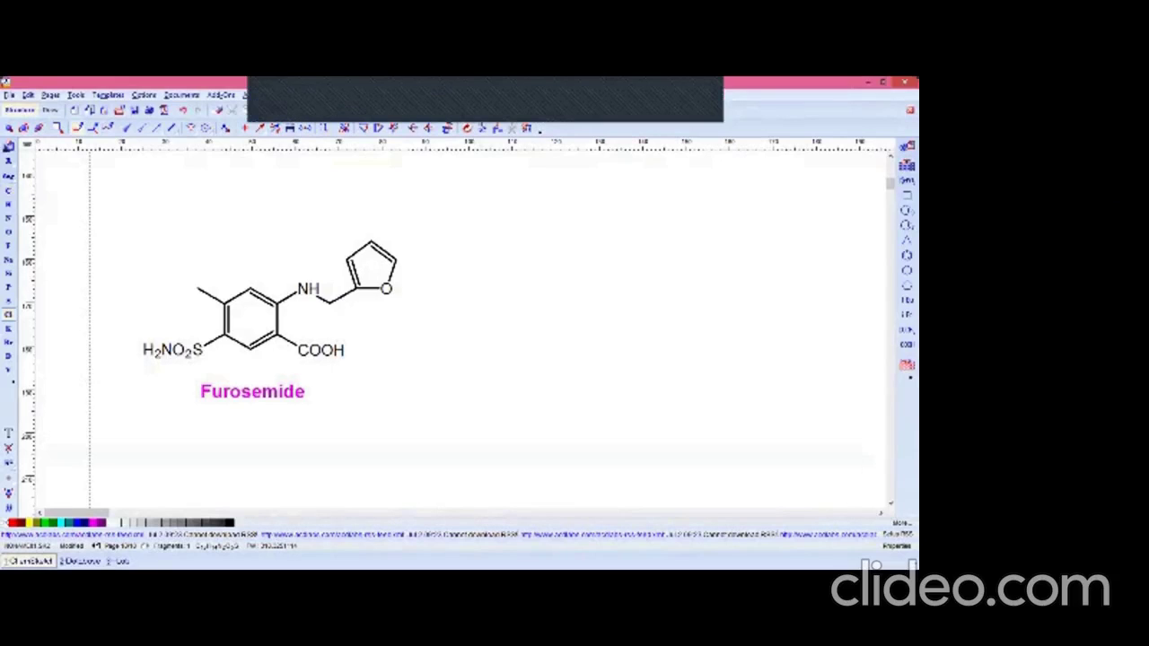
left_click(197, 289)
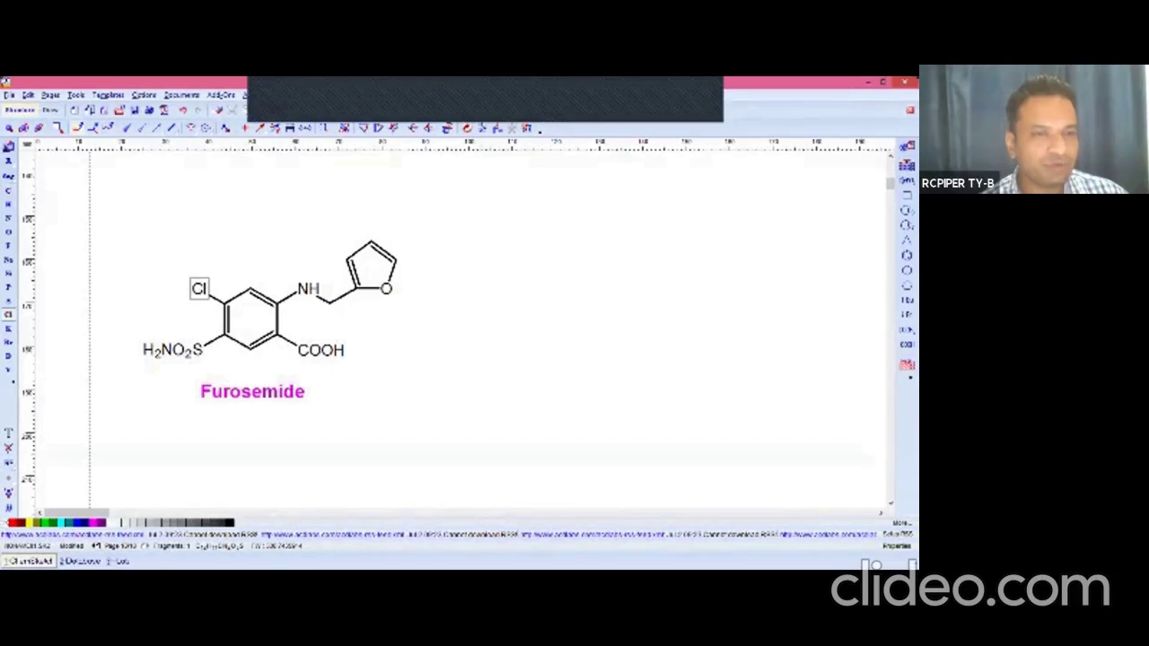